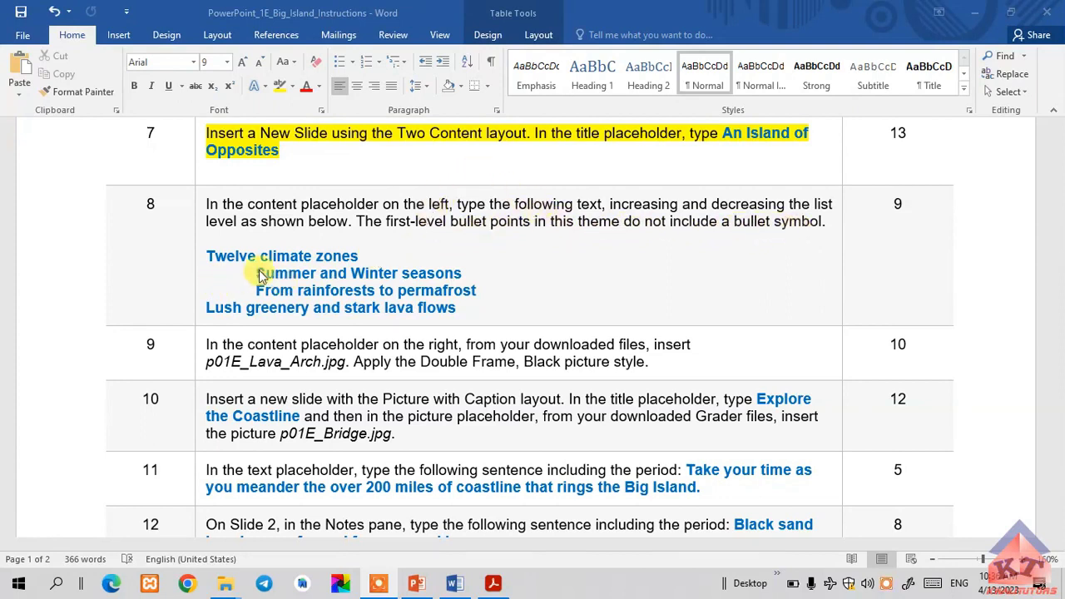
Step: Copy 'Twelve climate zones' from the Word instructions into slide 3's left placeholder as plain text
click(288, 257)
drag(363, 258, 241, 258)
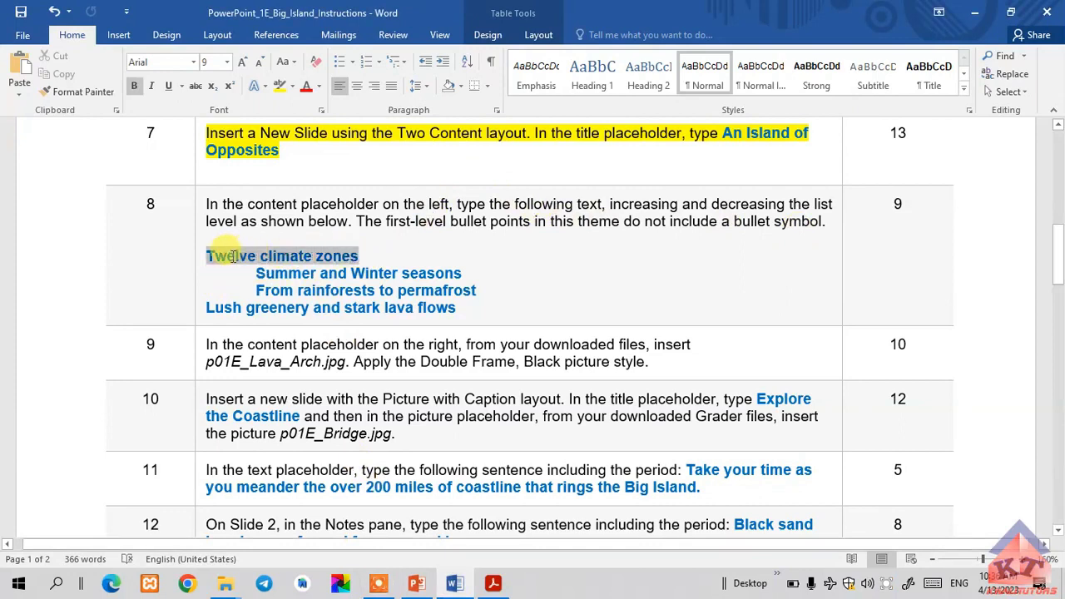
right_click(236, 254)
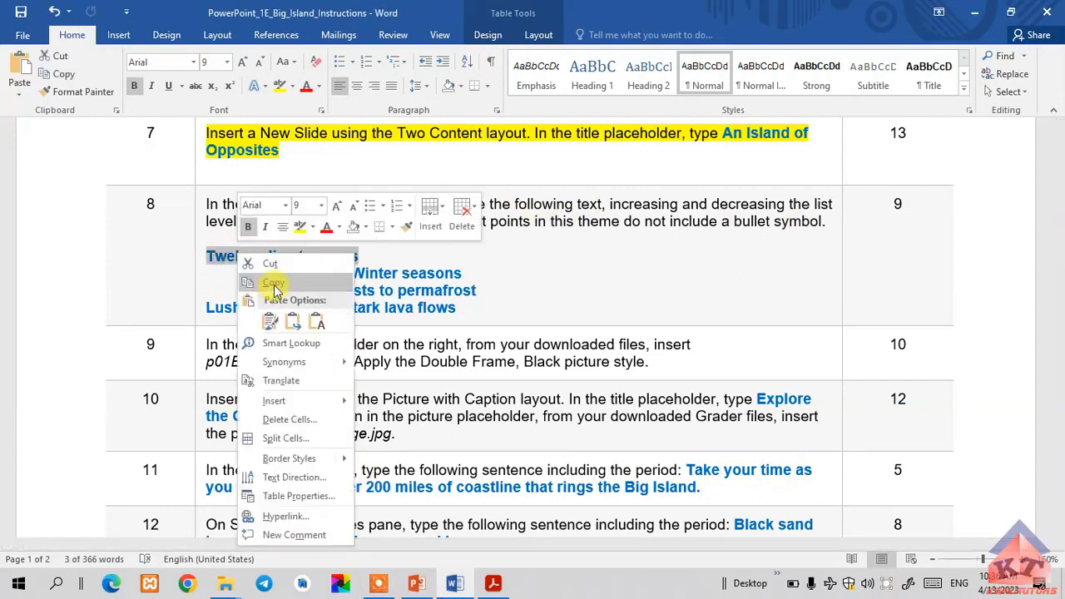
click(274, 284)
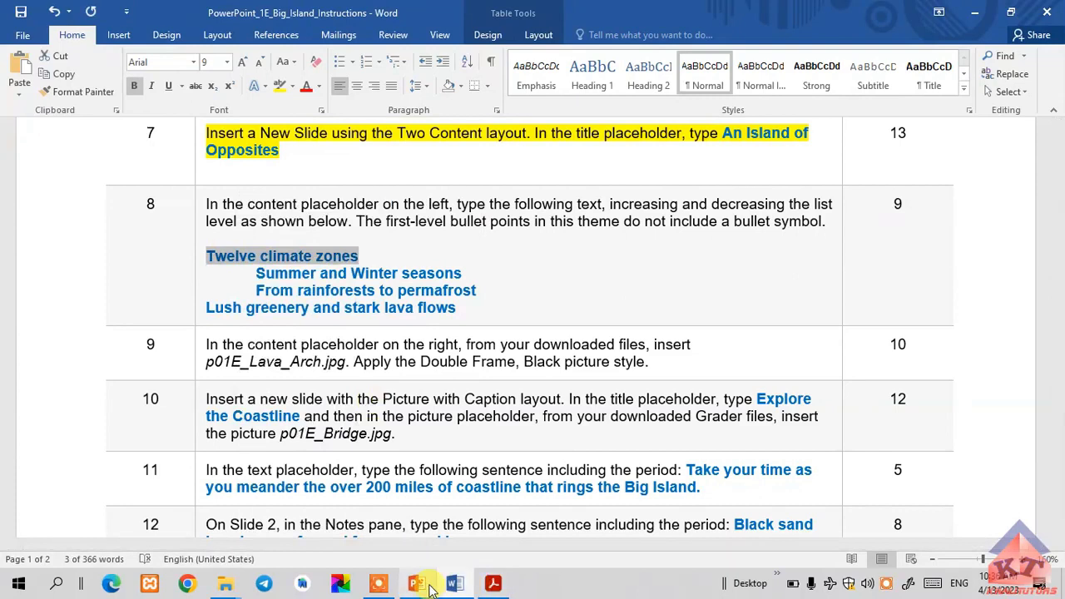
click(416, 584)
click(367, 272)
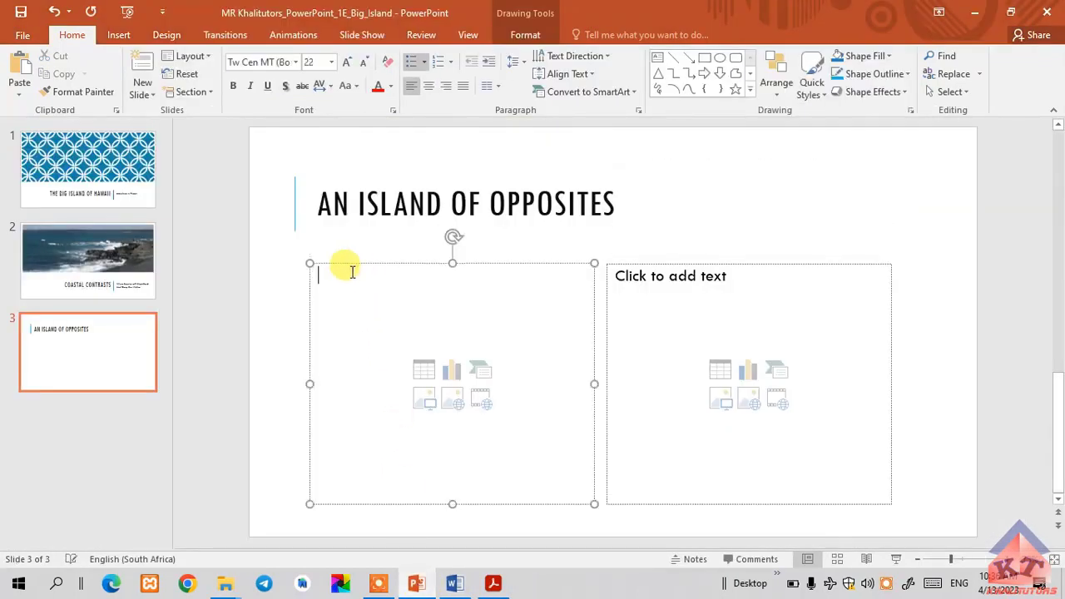
right_click(345, 274)
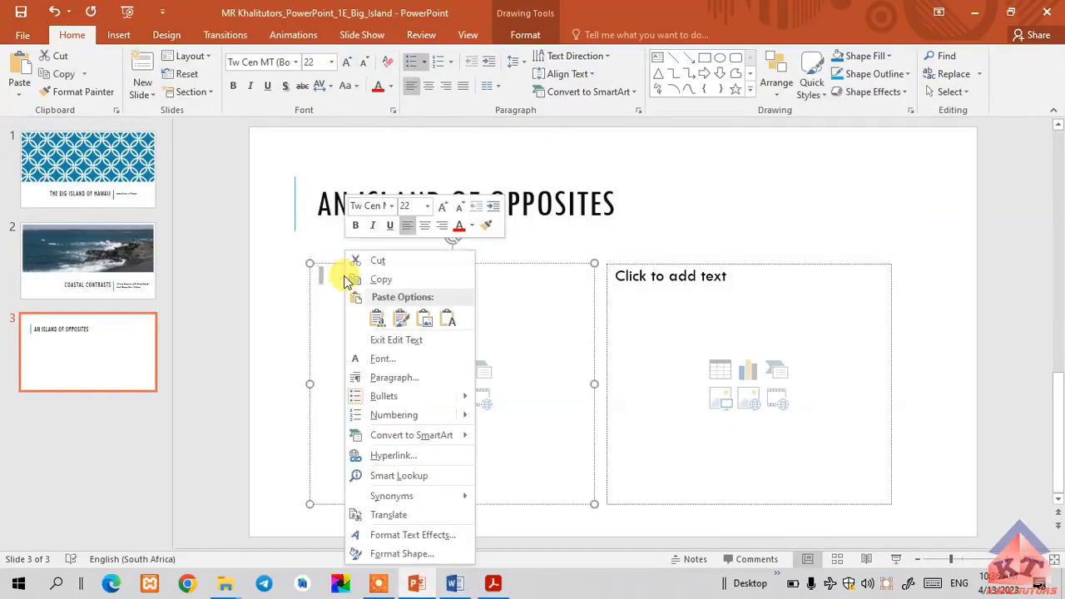
click(443, 316)
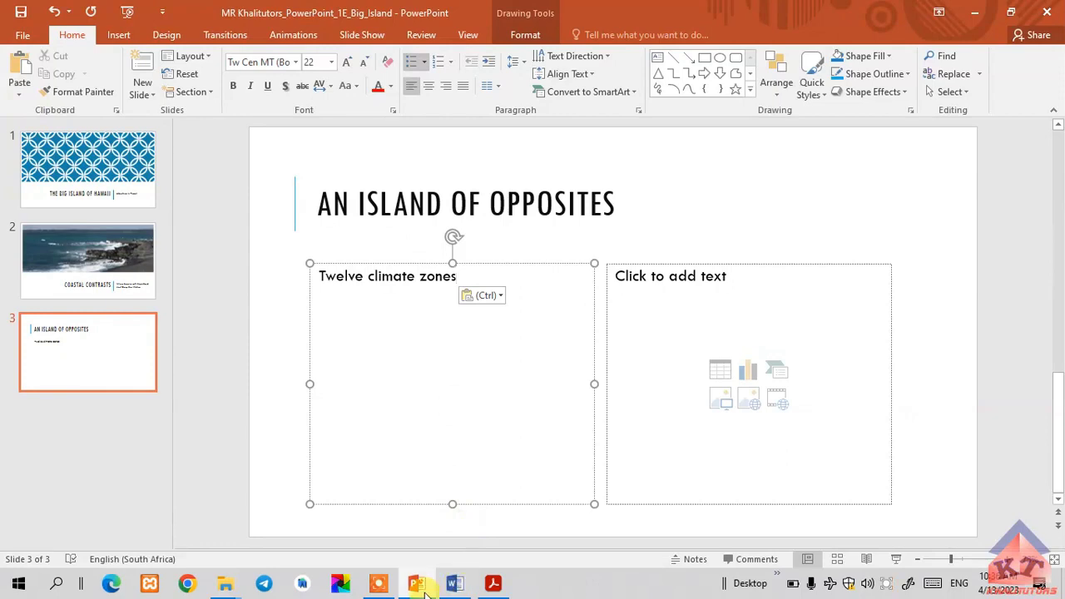
Step: Paste 'Summer and Winter seasons' as plain text on the next line, then start a new line
mouse_move(418, 588)
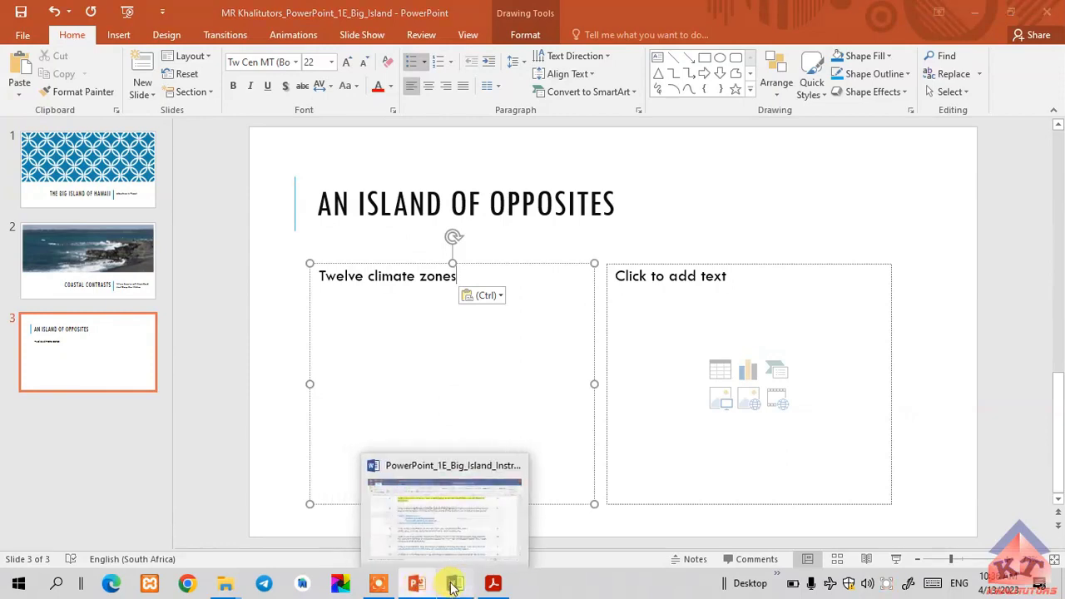
click(455, 583)
click(478, 293)
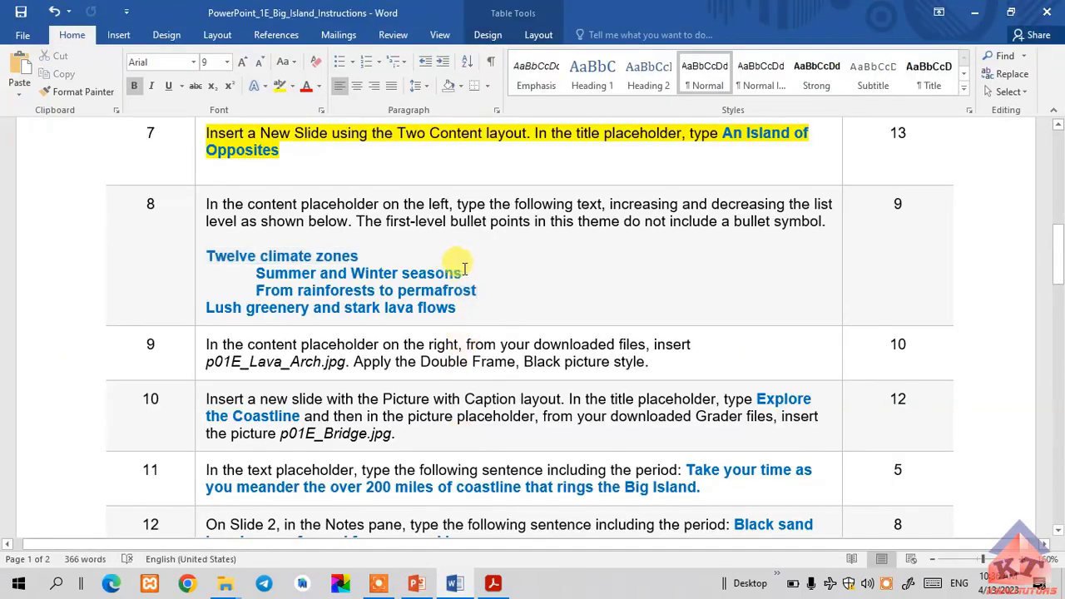
drag(463, 273, 258, 273)
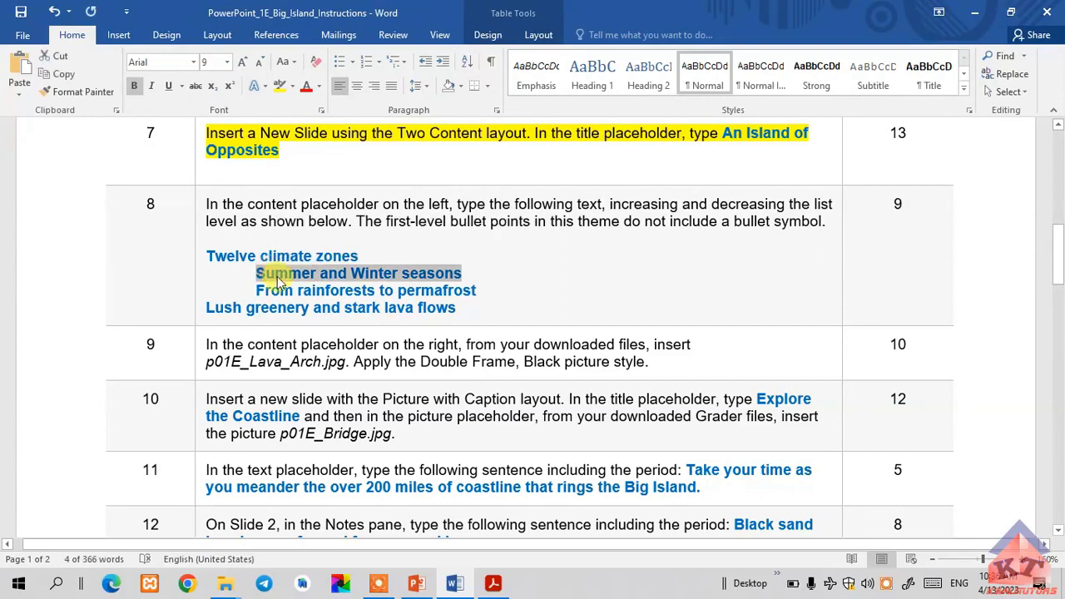
right_click(280, 275)
click(314, 302)
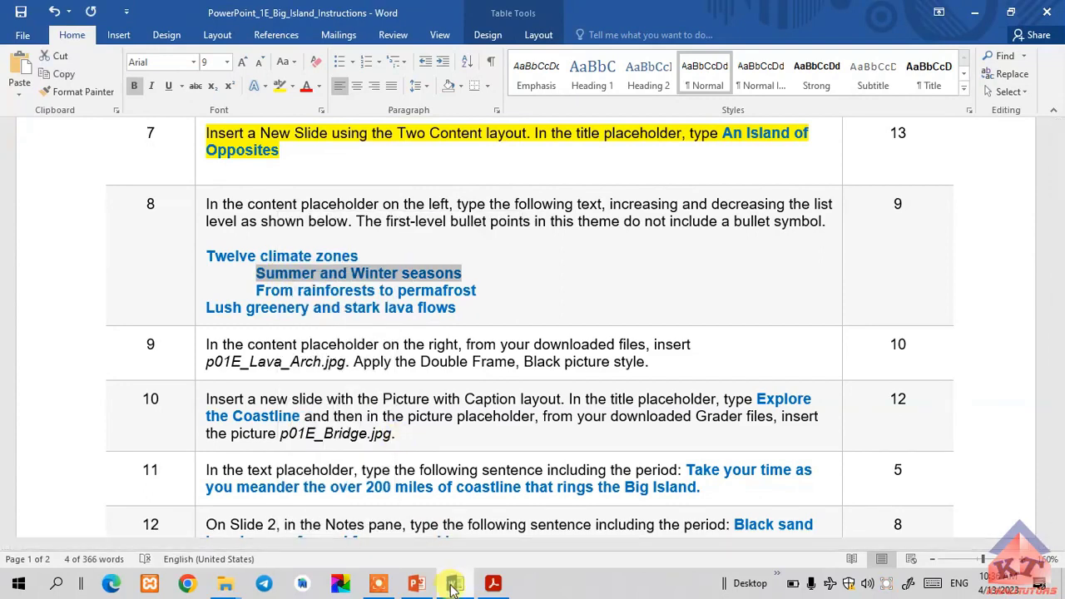
click(421, 585)
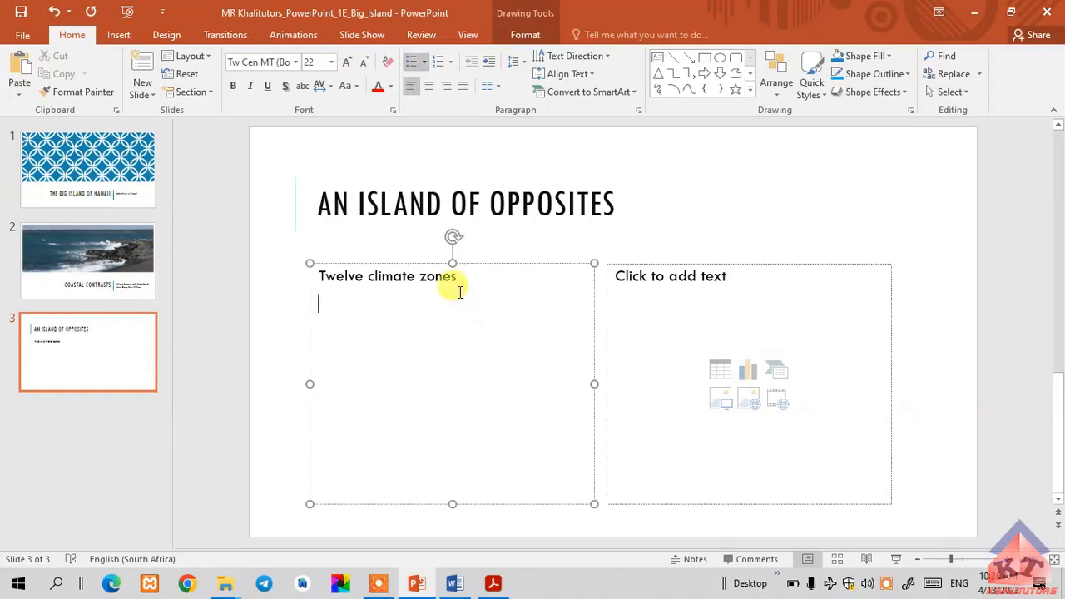
right_click(346, 302)
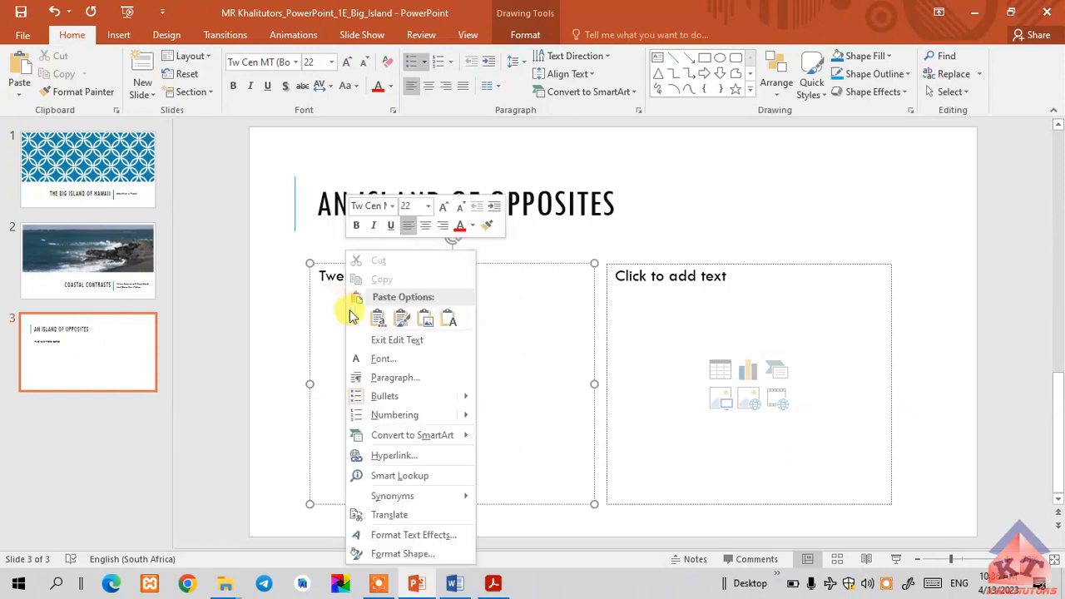
click(447, 317)
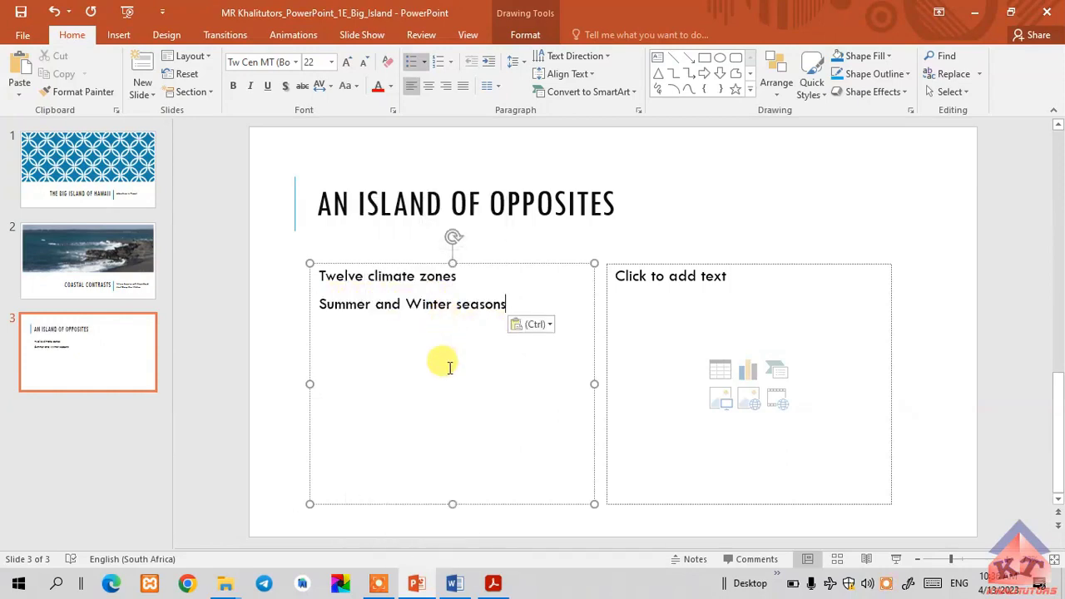
key(Return)
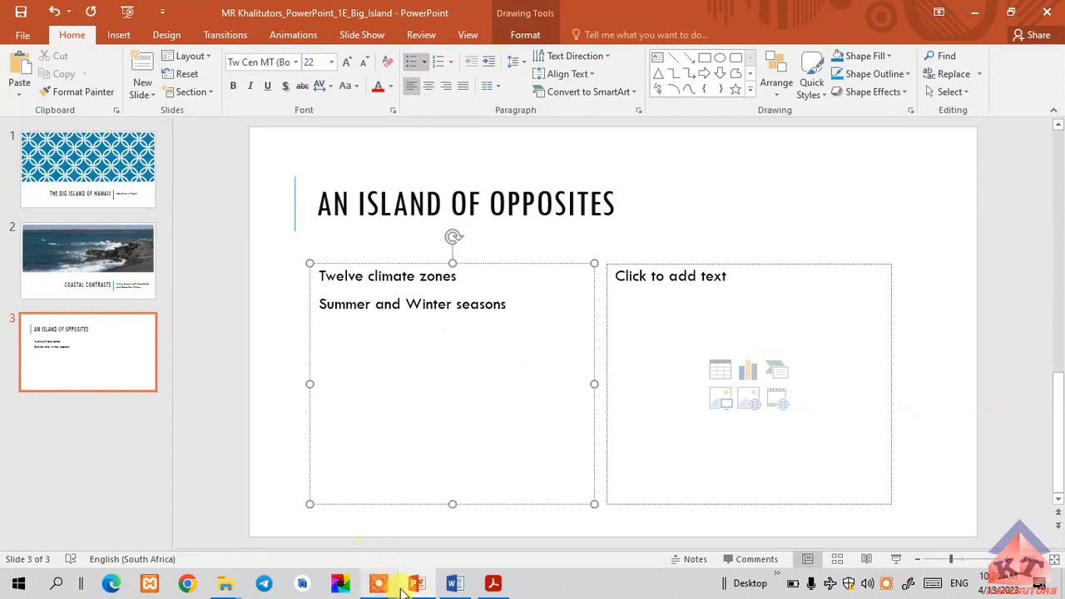
mouse_move(420, 588)
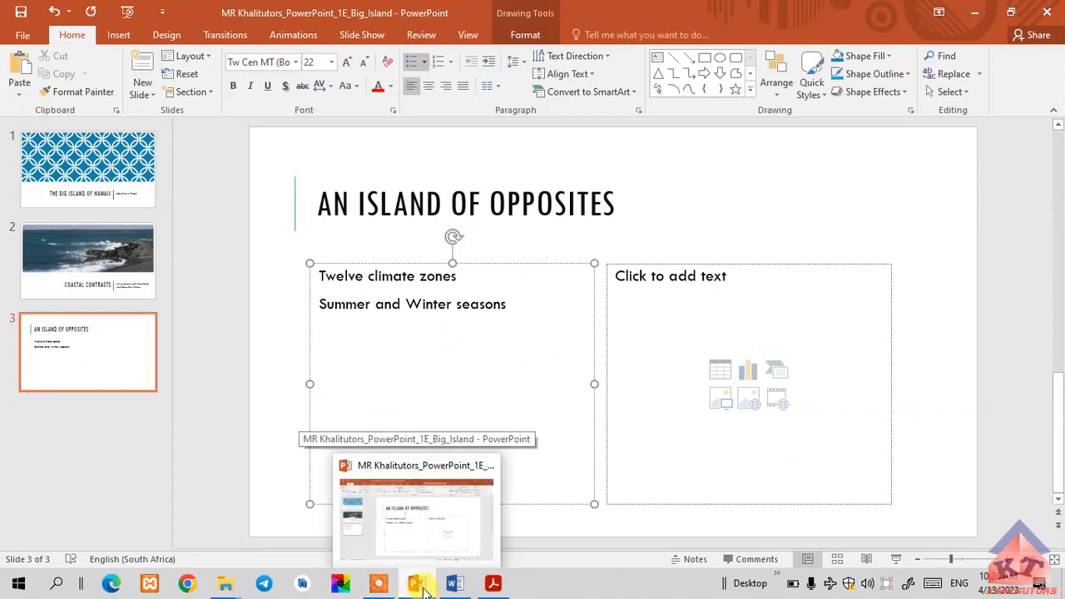
Step: Paste 'From rainforests to permafrost' as plain text on the third line, then start a new line
click(454, 583)
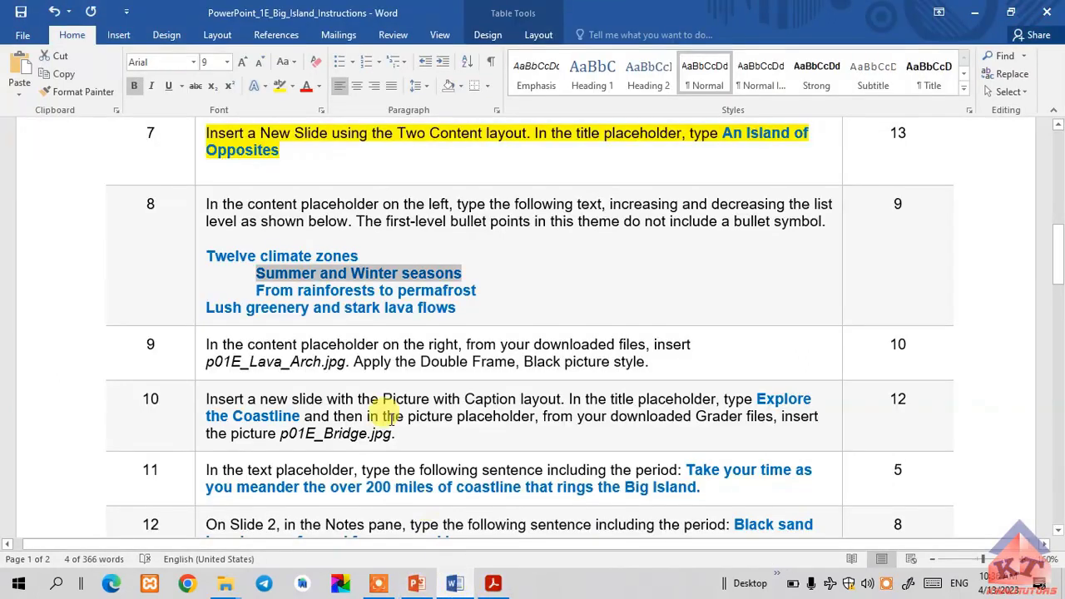
drag(476, 292, 258, 291)
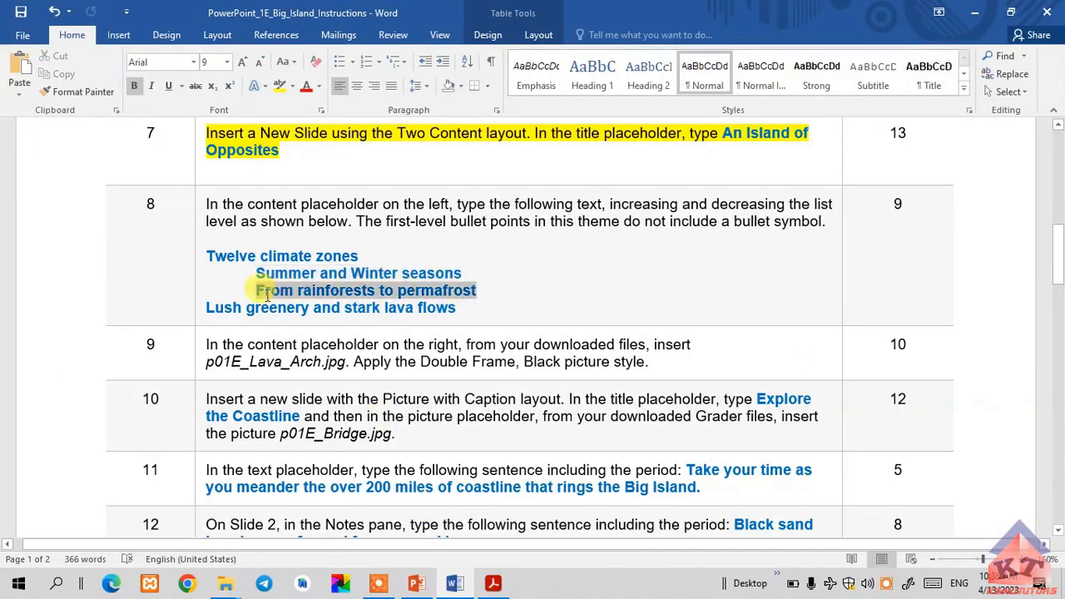
right_click(274, 298)
click(298, 29)
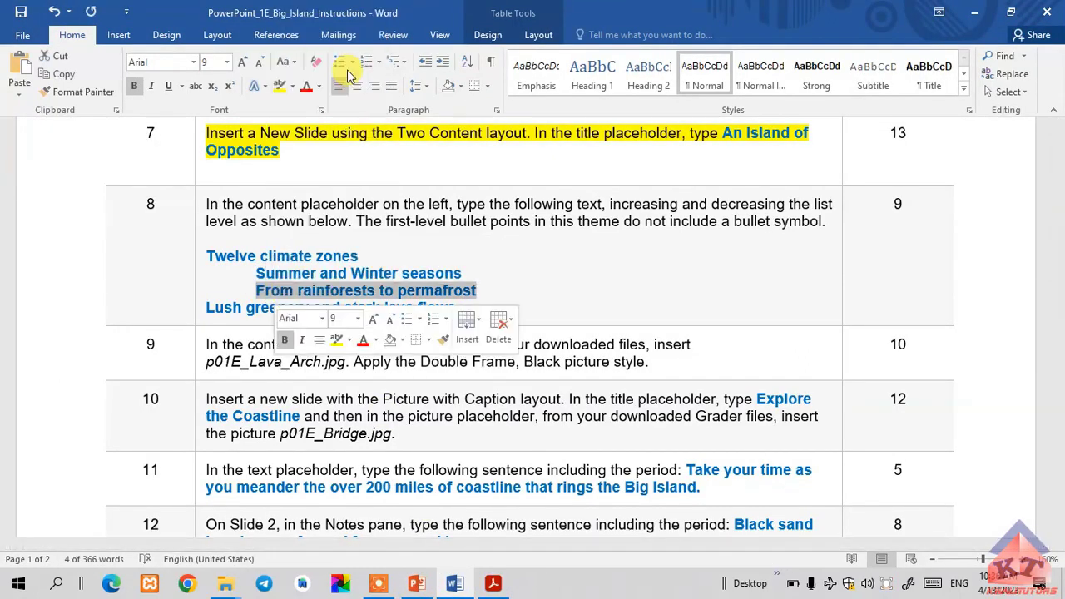
click(416, 583)
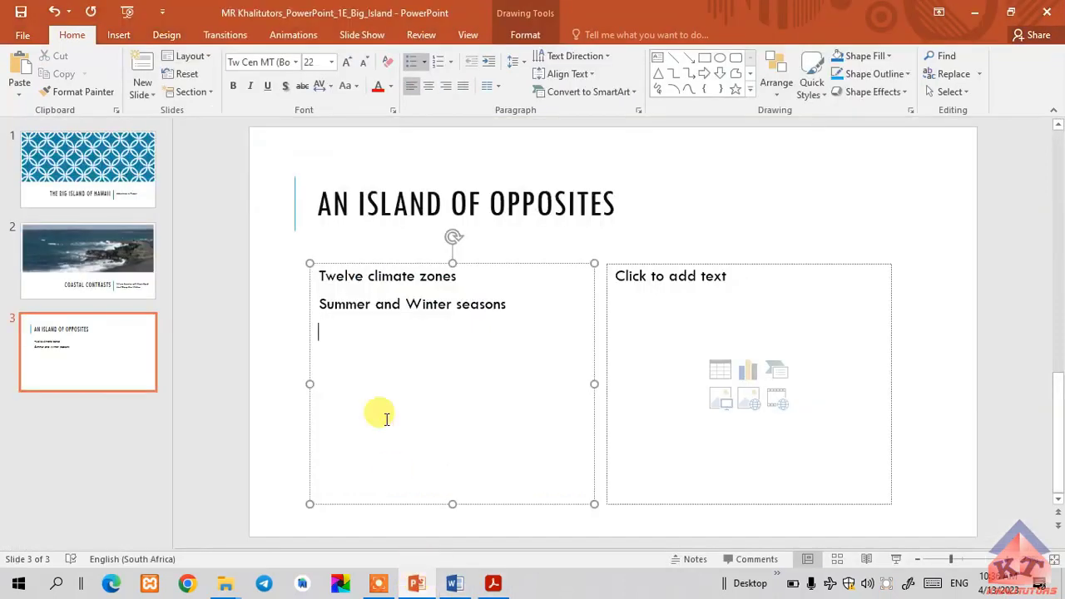
right_click(330, 330)
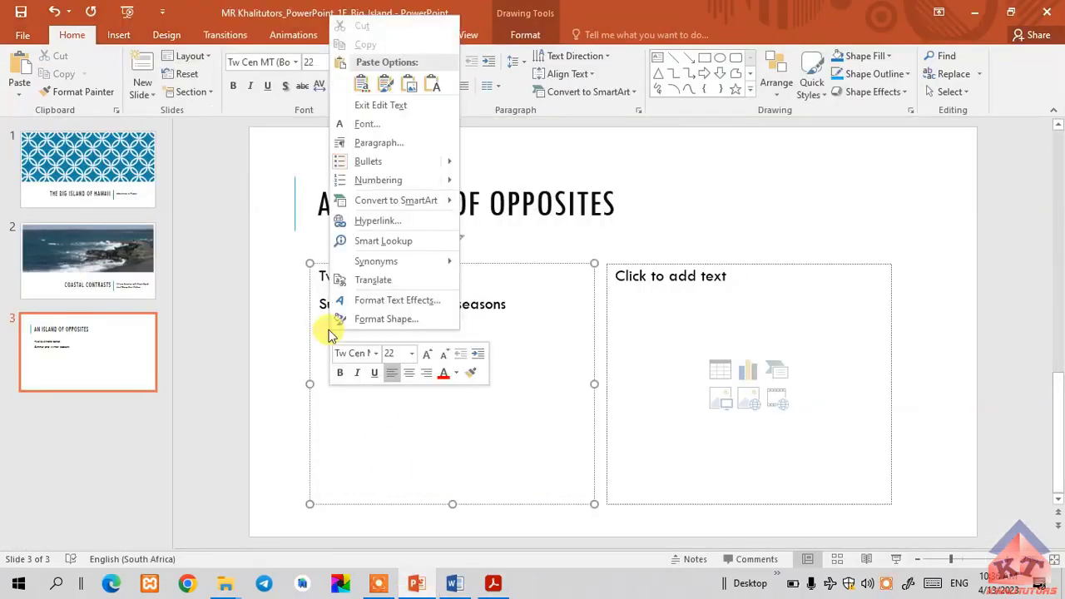
click(434, 85)
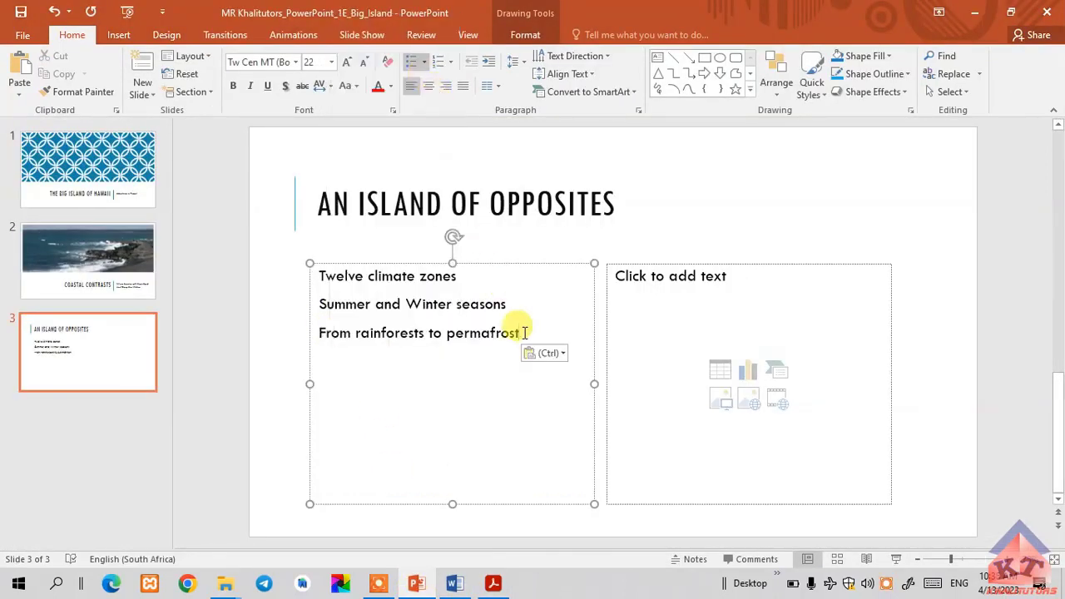
key(Return)
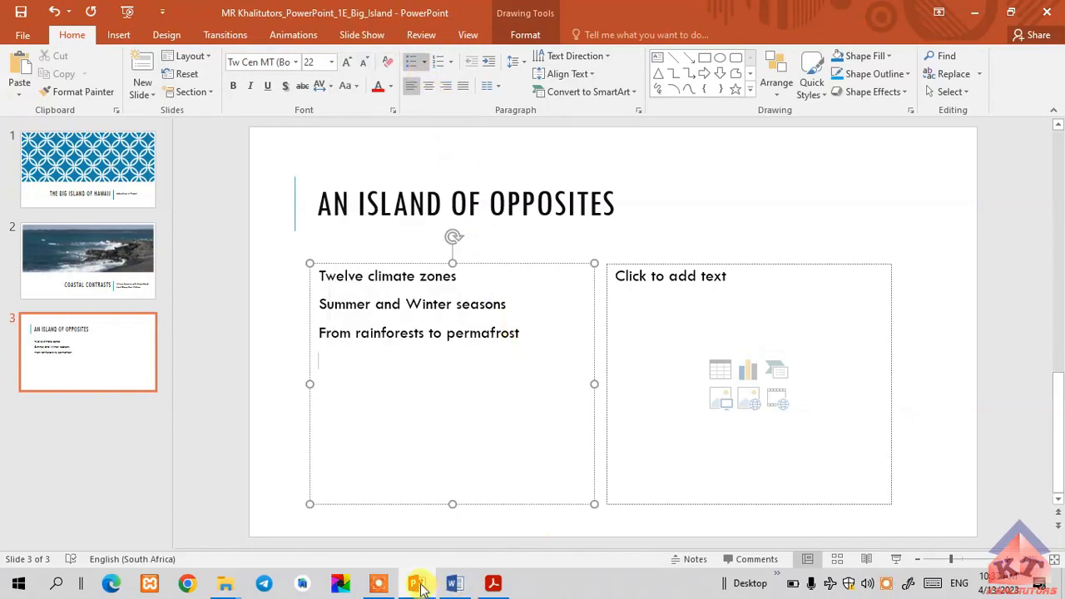
Step: Paste 'Lush greenery and stark lava flows' as plain text on the fourth line
click(422, 588)
click(463, 308)
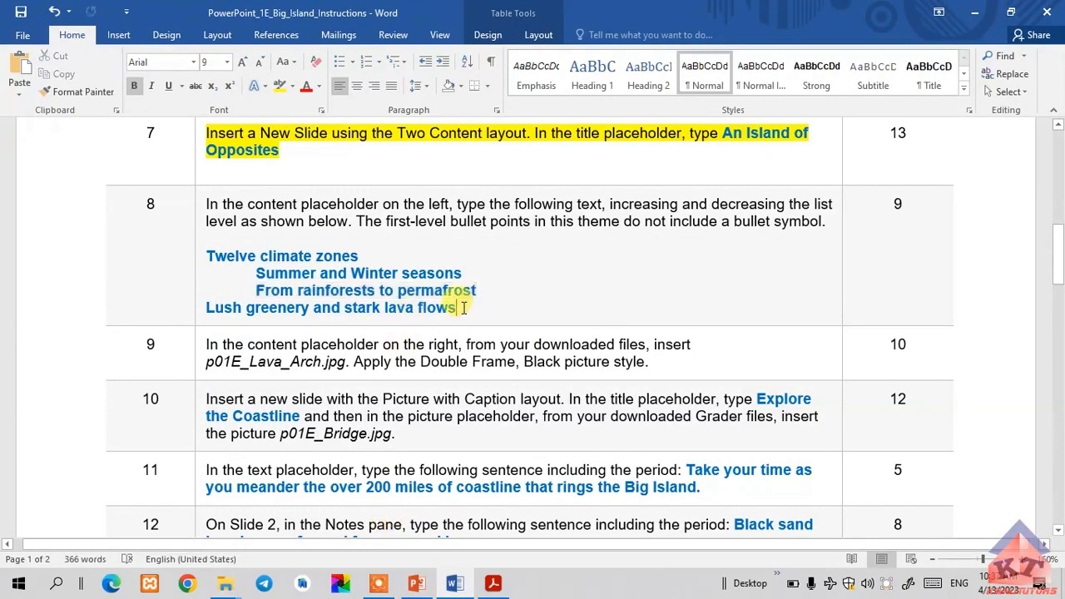
drag(460, 308, 226, 308)
right_click(237, 312)
click(274, 45)
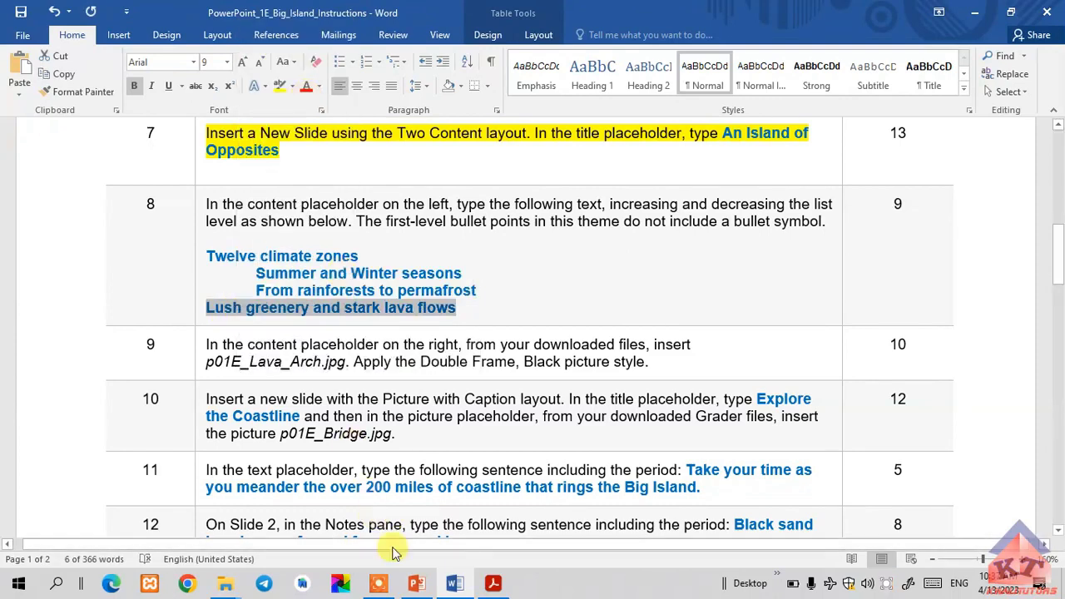
click(422, 588)
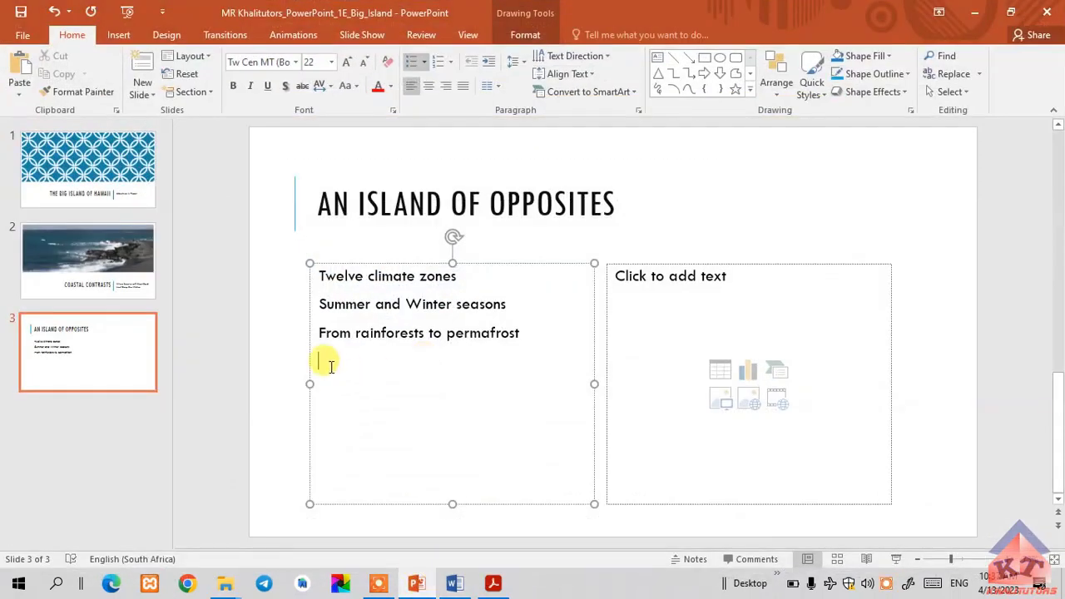
right_click(332, 372)
click(433, 121)
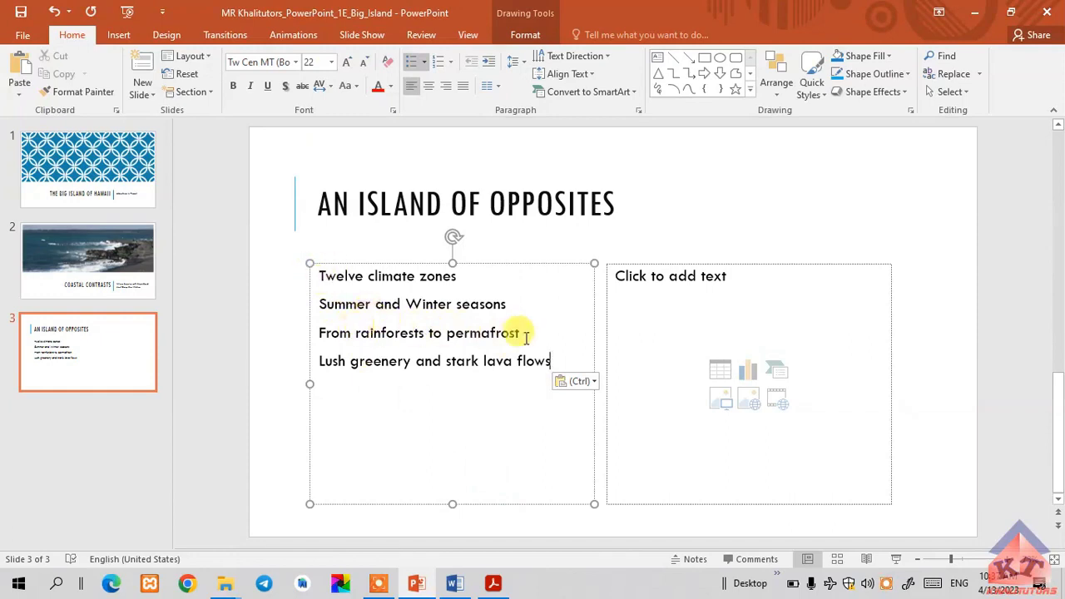
Step: Check the two indented lines in the Word instructions, then return to the presentation
click(455, 584)
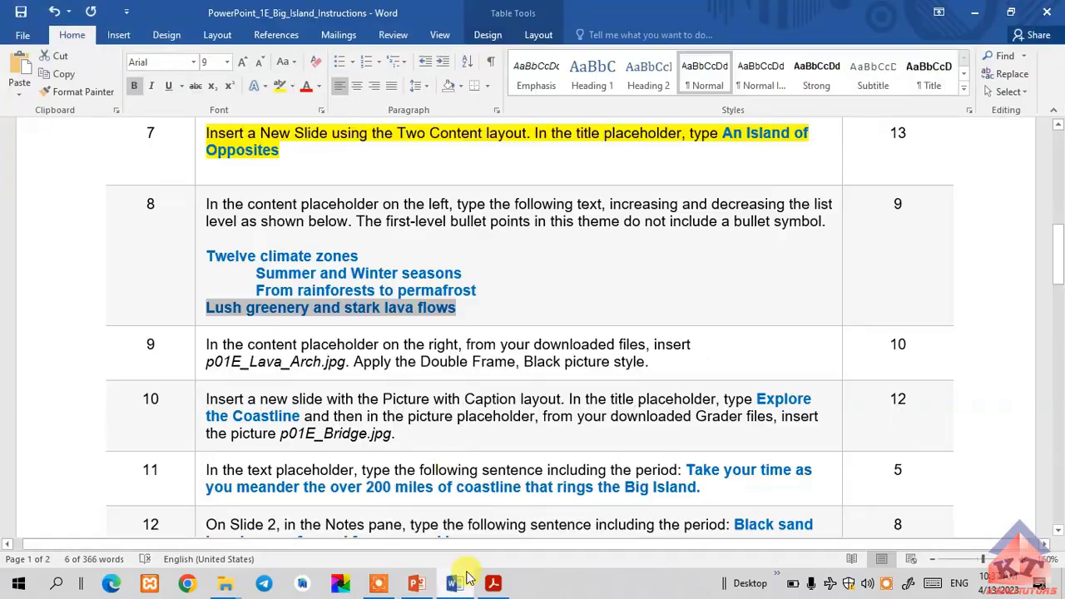
drag(499, 290, 260, 274)
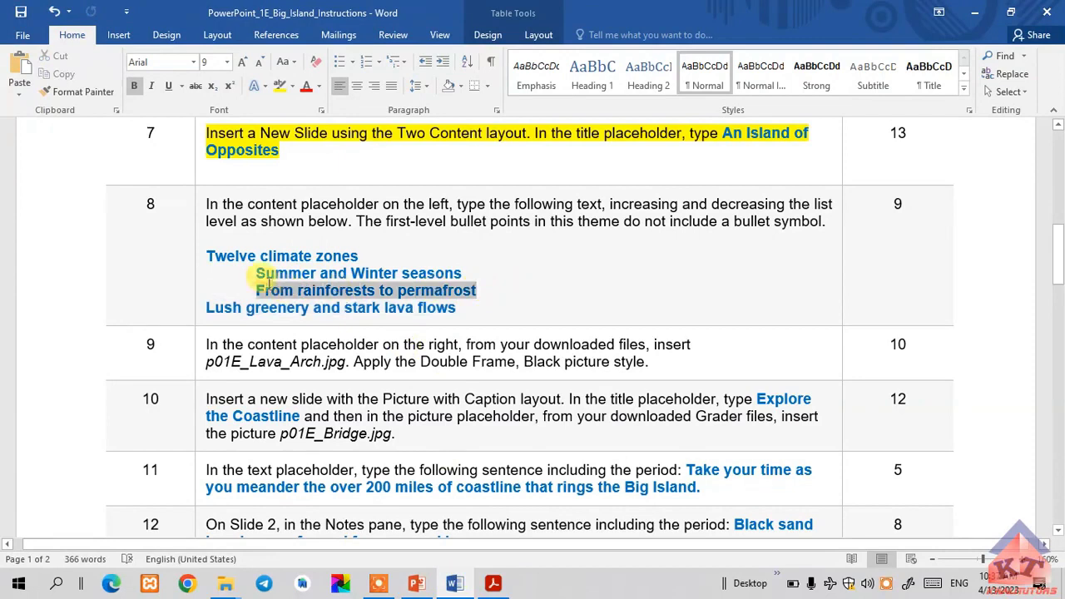
click(566, 273)
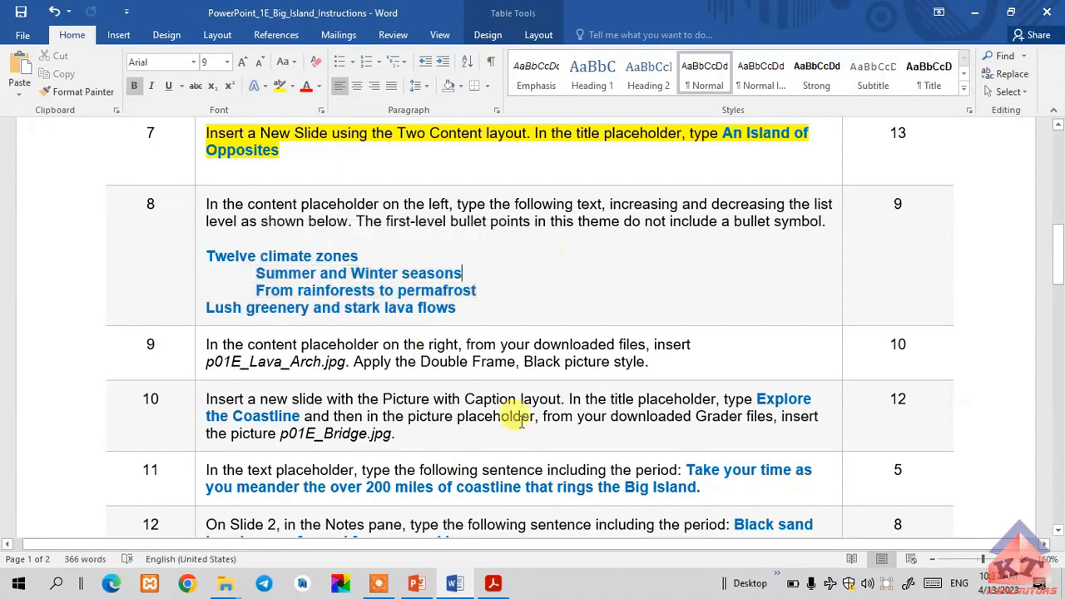
click(418, 587)
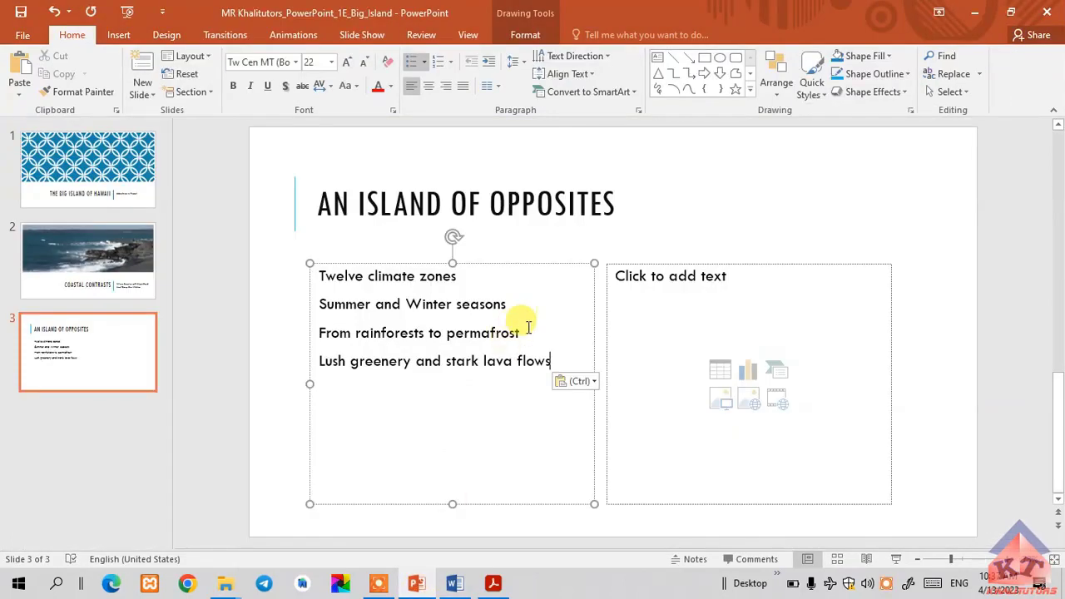
Step: Select 'Summer and Winter seasons' and 'From rainforests to permafrost' and increase their list level
drag(521, 335, 316, 306)
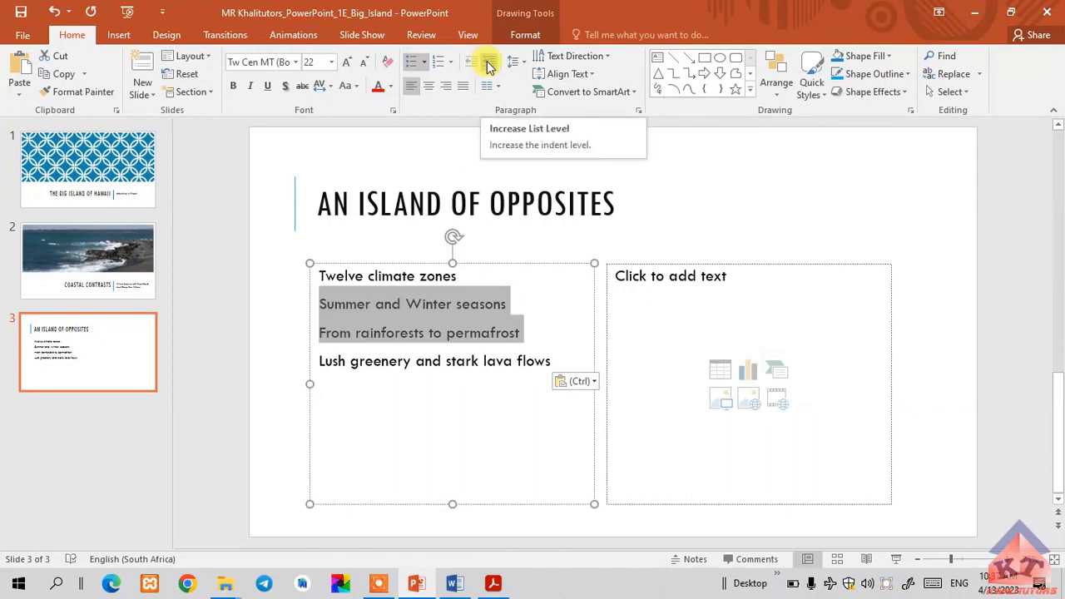
click(489, 66)
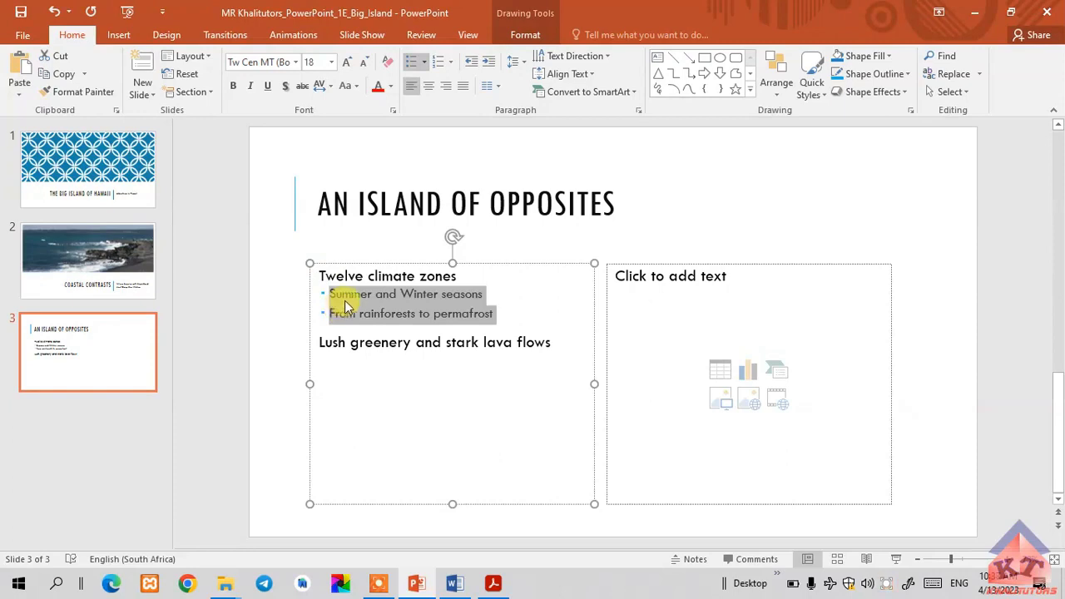
Step: Set the two indented lines' bullet to a blank Space character through Bullets and Numbering > Customize
click(425, 62)
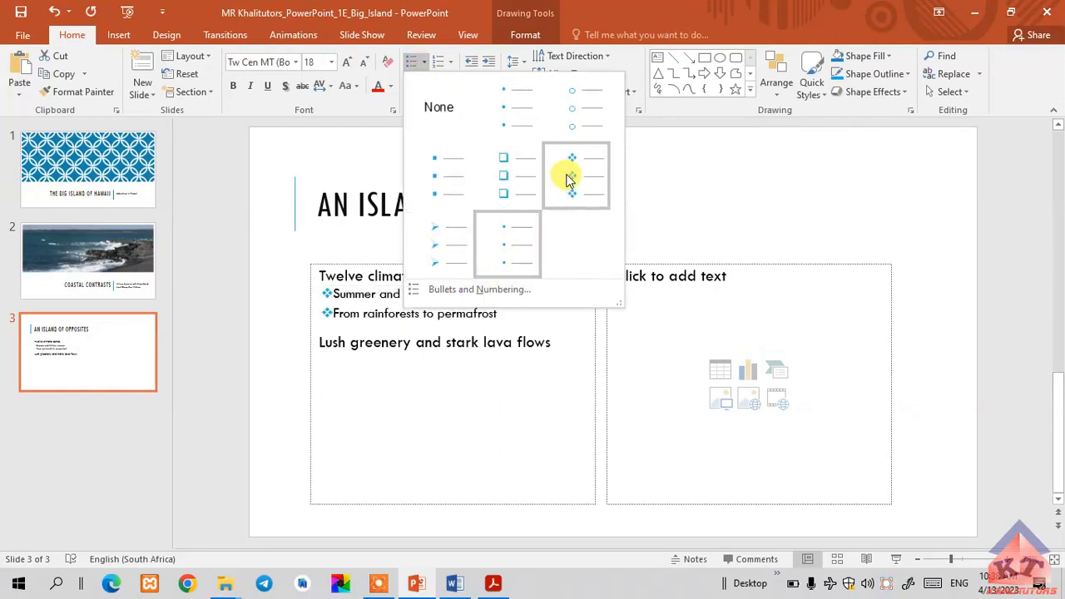
click(481, 291)
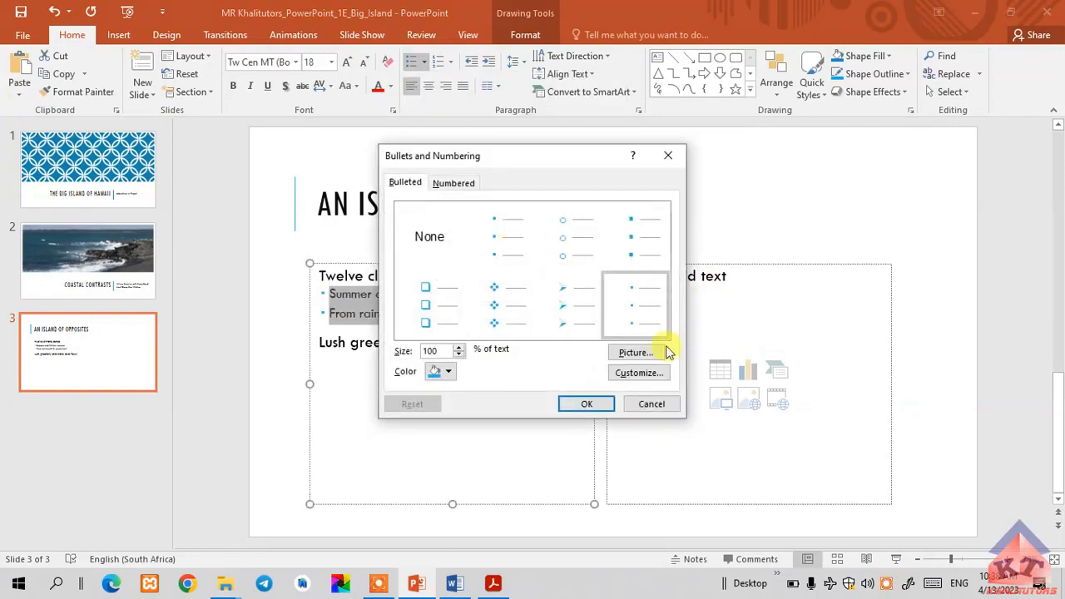
click(626, 376)
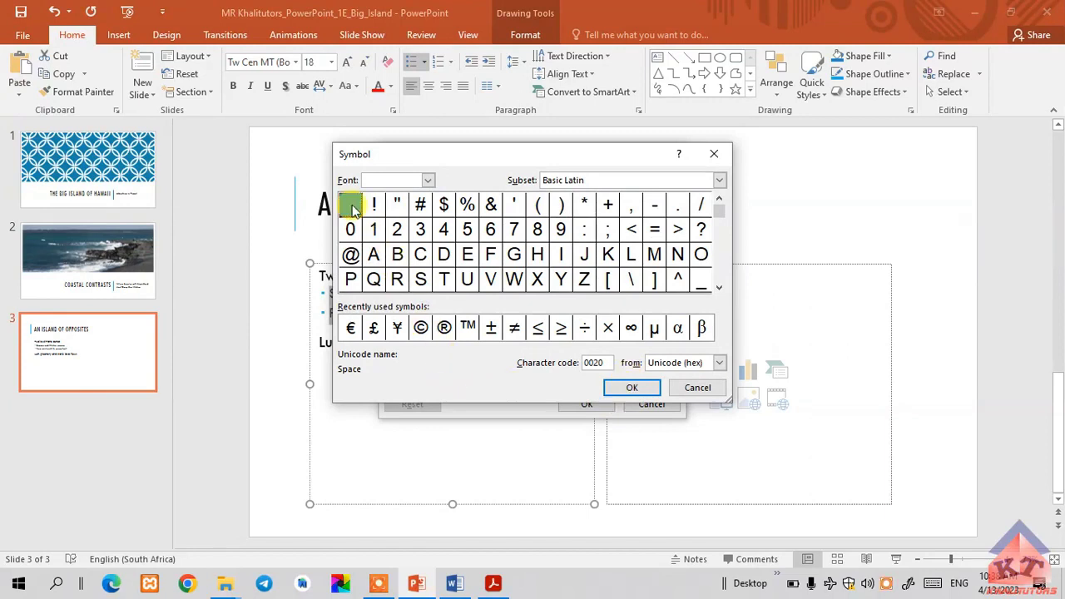
click(625, 386)
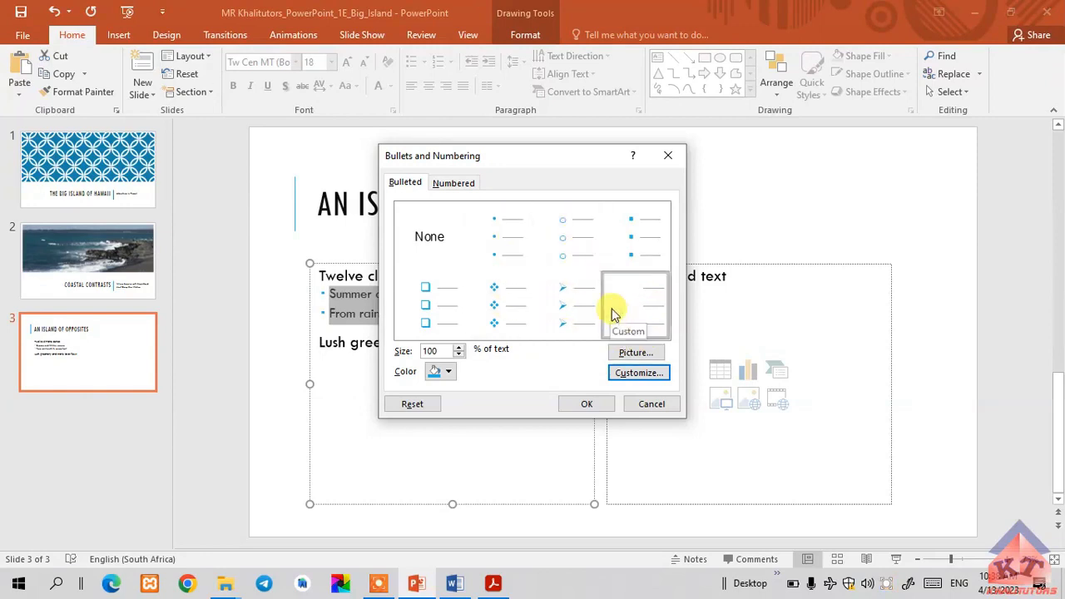
click(587, 406)
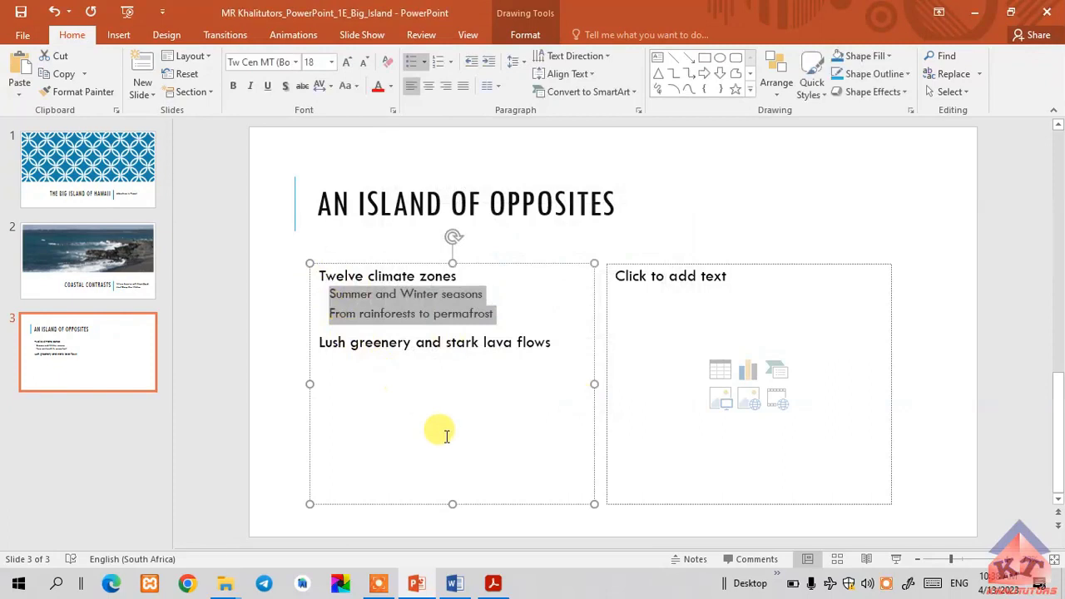
click(453, 587)
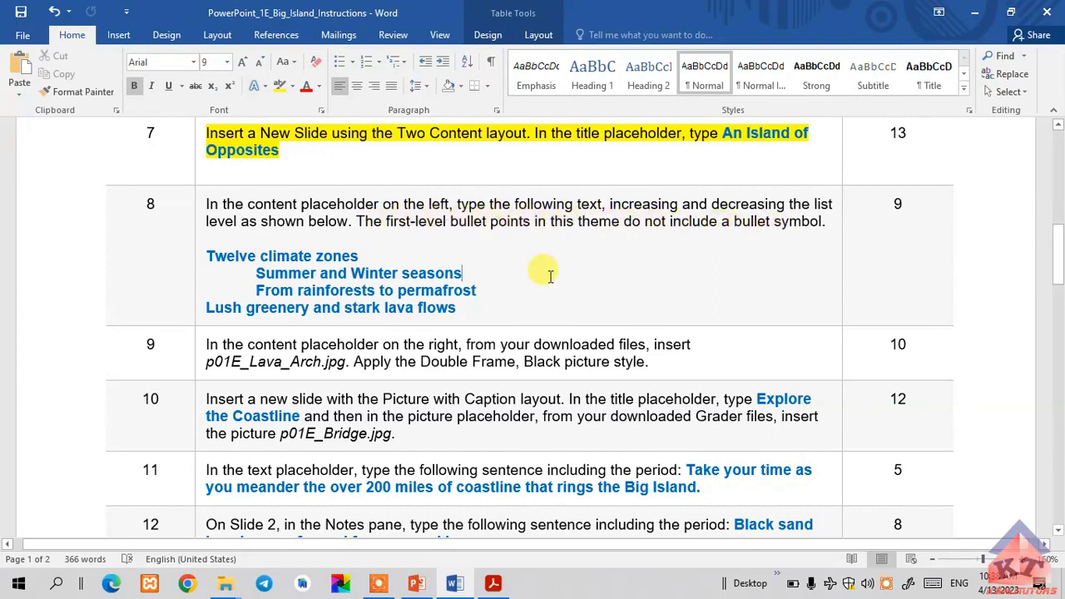
Step: Highlight step 8's instruction and its four-line list in yellow in the Word document
drag(458, 309, 200, 206)
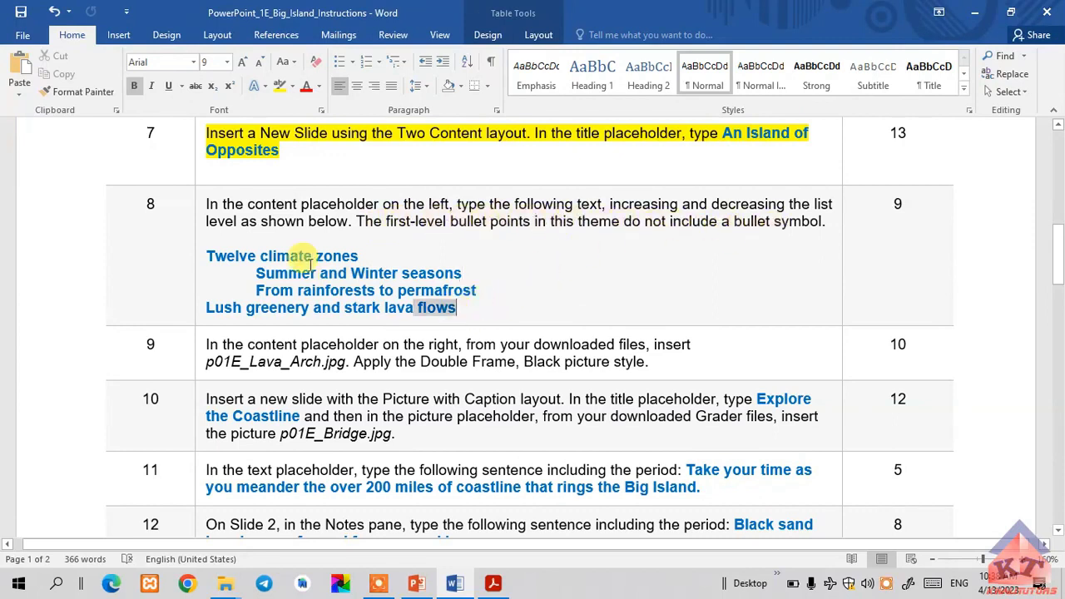
click(278, 89)
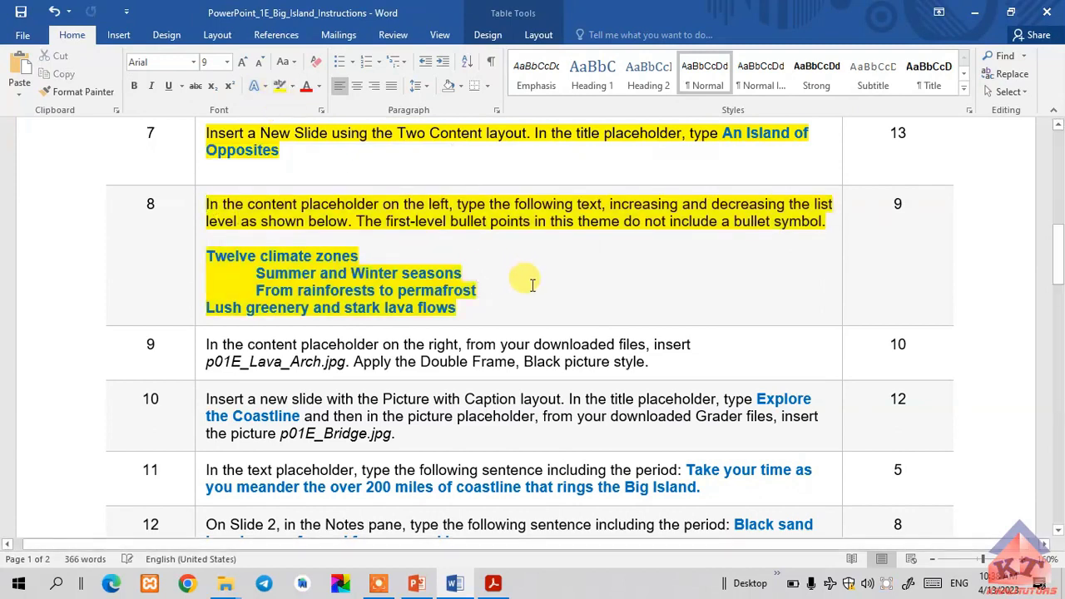